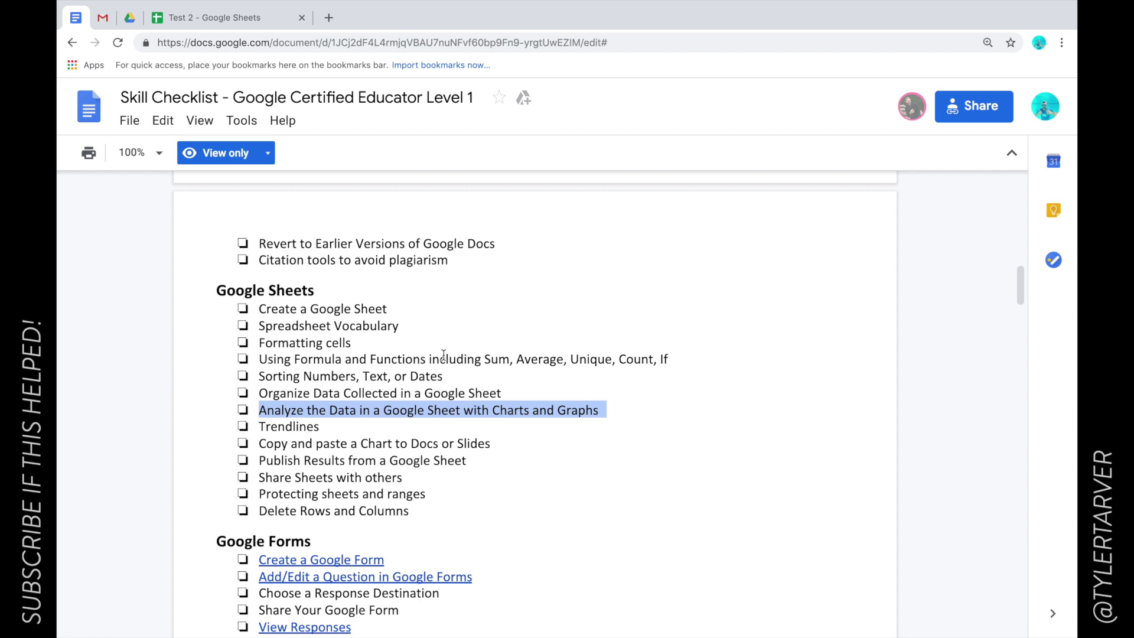
# - Select the 'Analyze the Data in a Google Sheet with Charts and Graphs' checklist line, then switch to Test 2
pyautogui.doubleClick(279, 415)
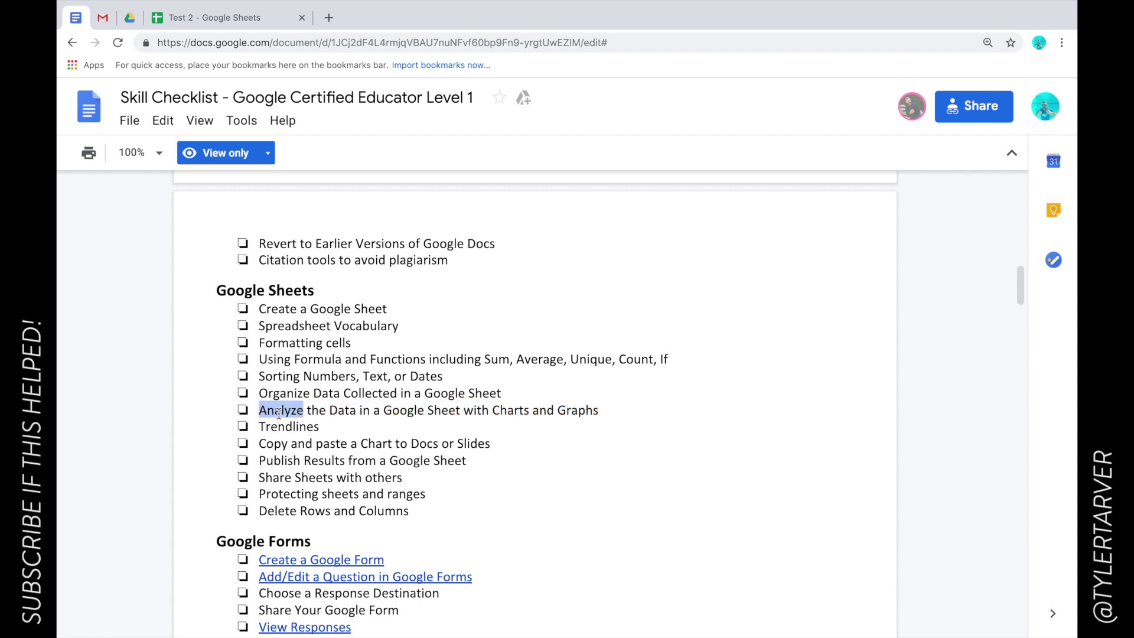
pyautogui.rightClick(279, 415)
pyautogui.press('Escape')
pyautogui.doubleClick(279, 414)
pyautogui.tripleClick(278, 414)
pyautogui.doubleClick(279, 414)
pyautogui.tripleClick(278, 414)
pyautogui.doubleClick(279, 413)
pyautogui.tripleClick(278, 413)
pyautogui.doubleClick(279, 413)
pyautogui.tripleClick(279, 413)
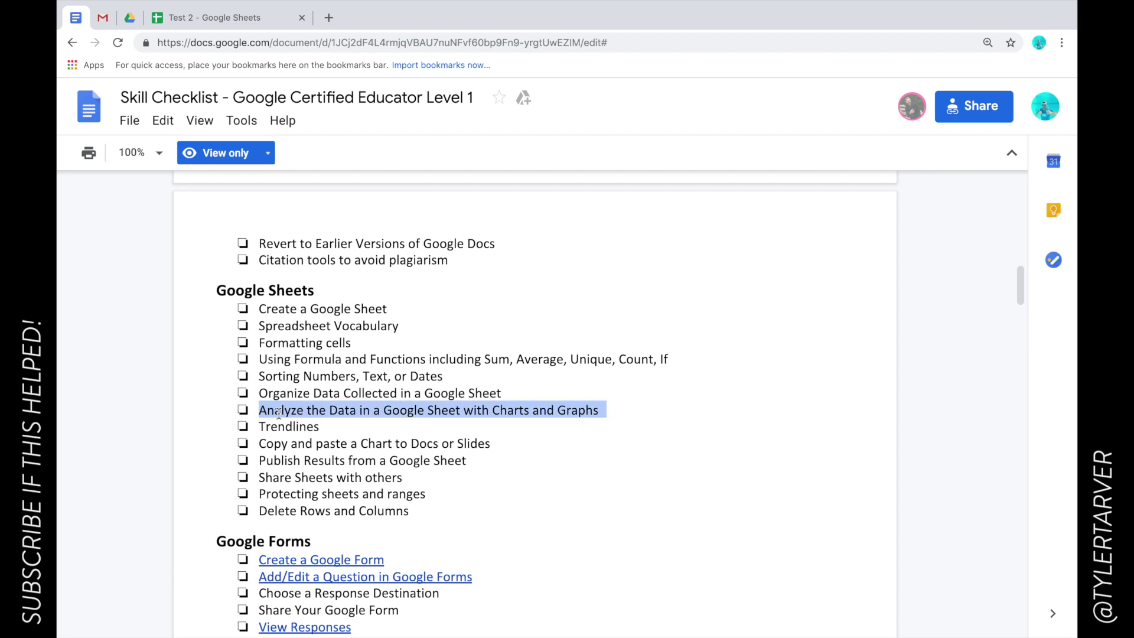
pyautogui.click(212, 24)
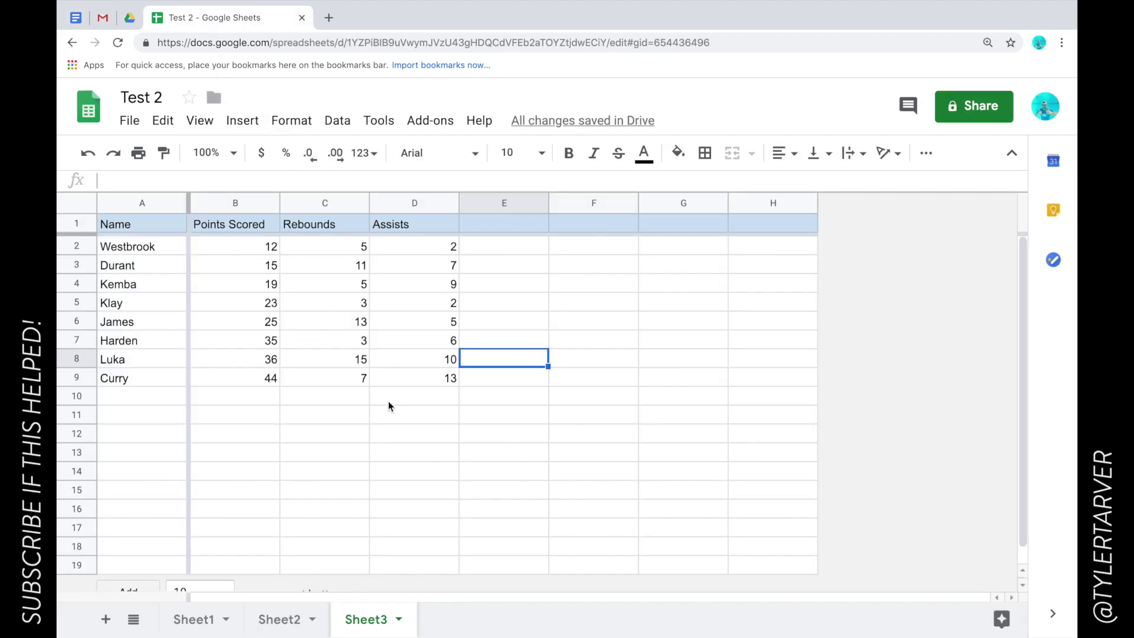
# - Select the Name, Points Scored, Rebounds and Assists table from A1 to D9 on Sheet3
pyautogui.click(391, 420)
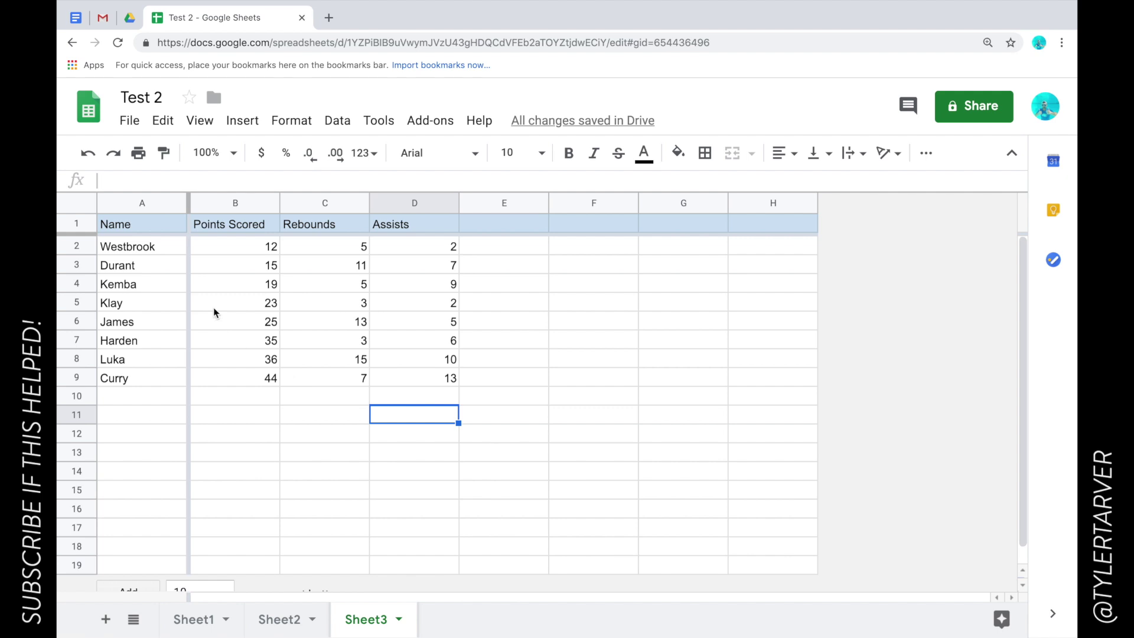
pyautogui.click(346, 434)
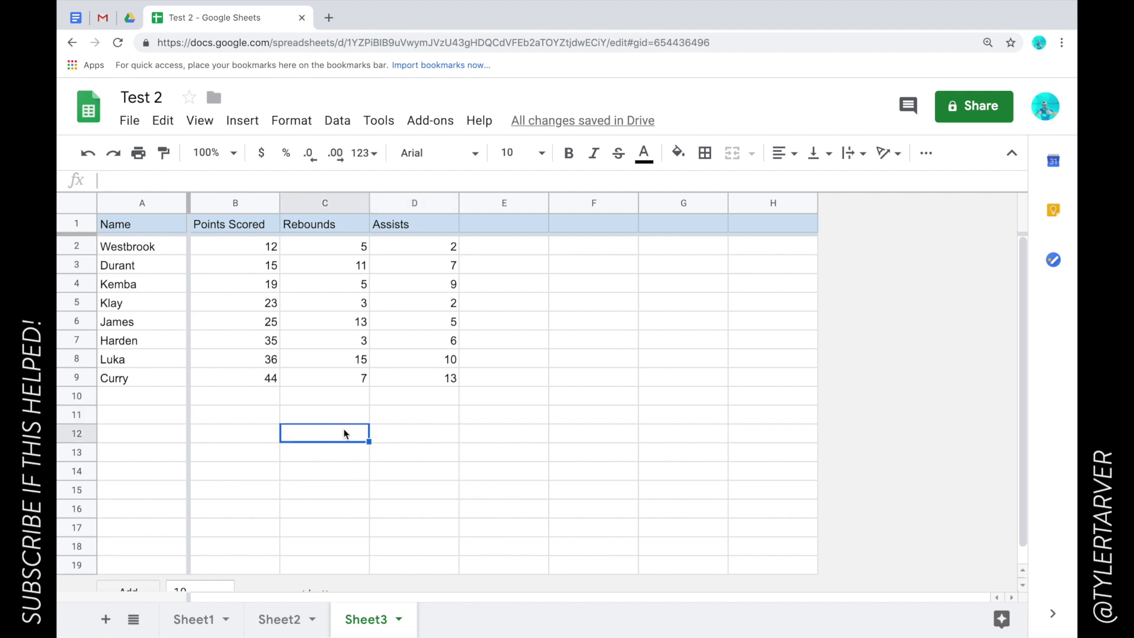
pyautogui.click(69, 381)
pyautogui.click(260, 379)
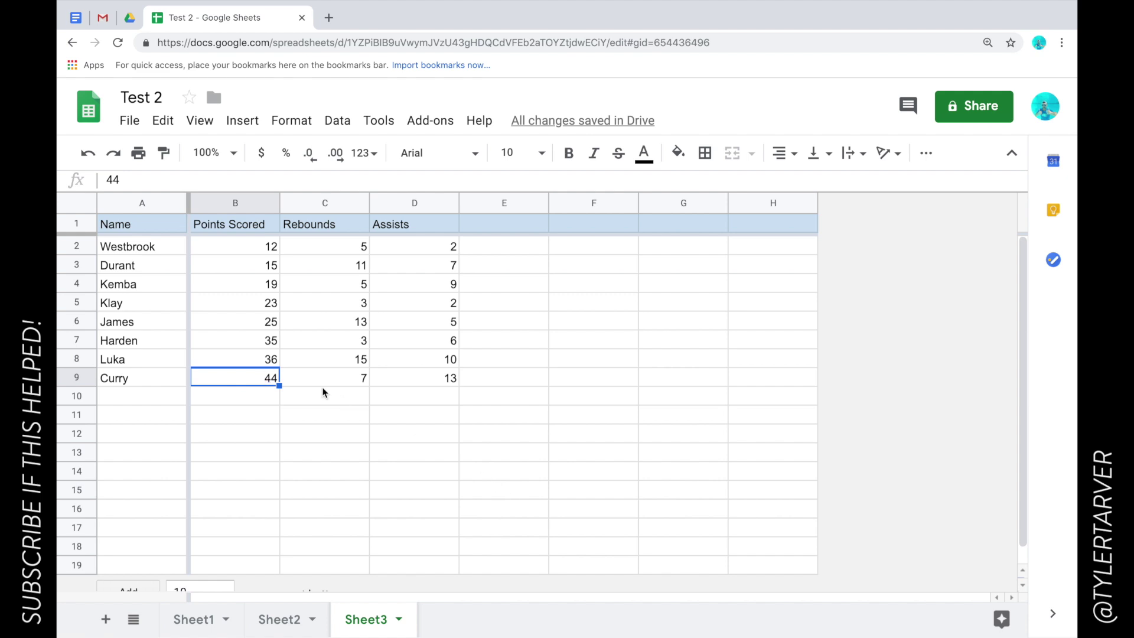
pyautogui.click(277, 397)
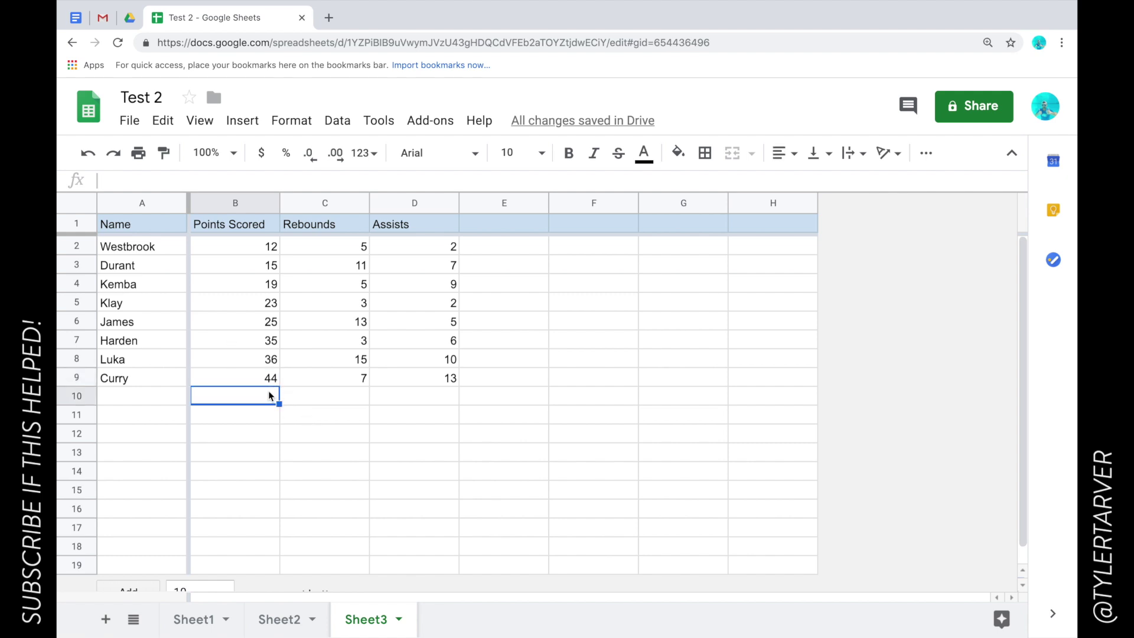
pyautogui.click(154, 230)
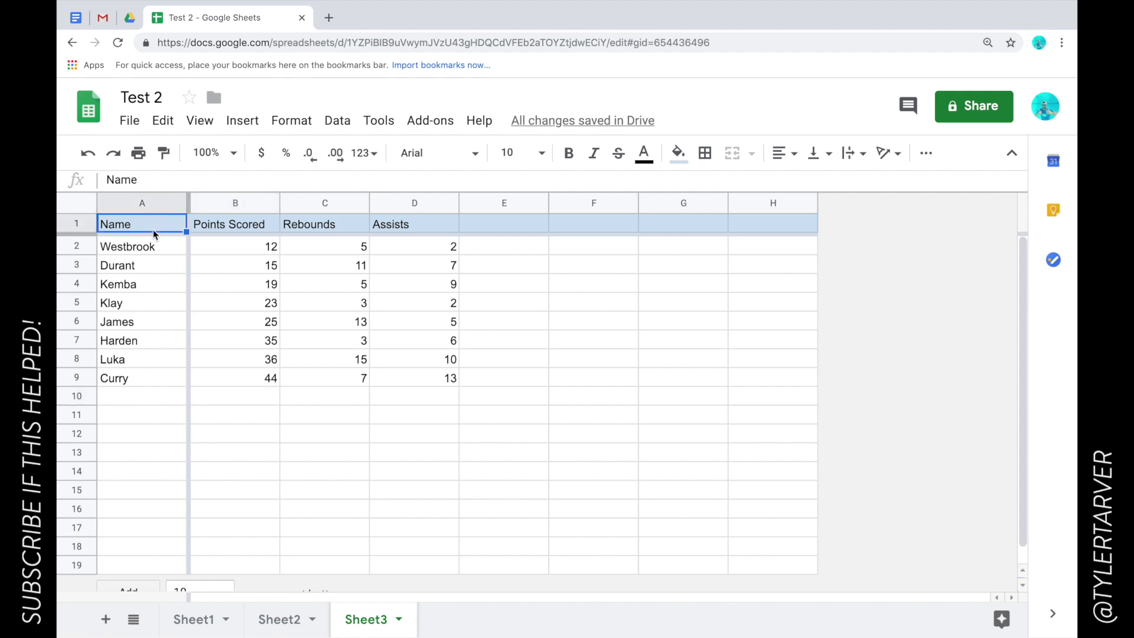
pyautogui.moveTo(151, 229); pyautogui.dragTo(406, 386)
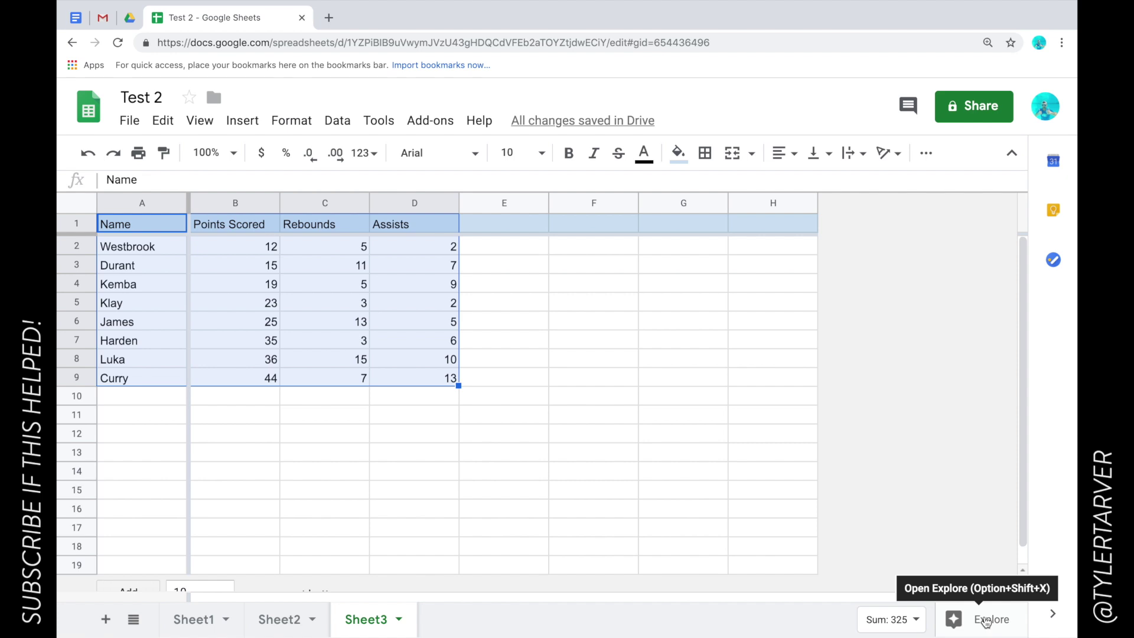
# - Open Explore on A1:D9 and scroll through its summary statistics and suggested questions
pyautogui.click(985, 621)
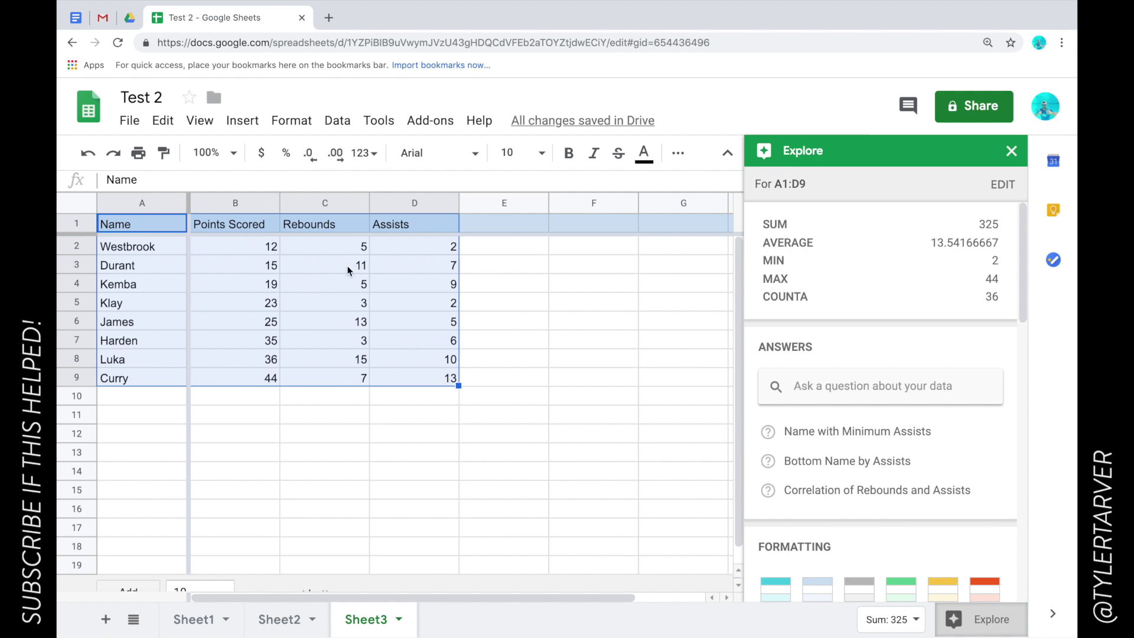
pyautogui.scroll(-3, 963, 430)
pyautogui.scroll(-6, 963, 425)
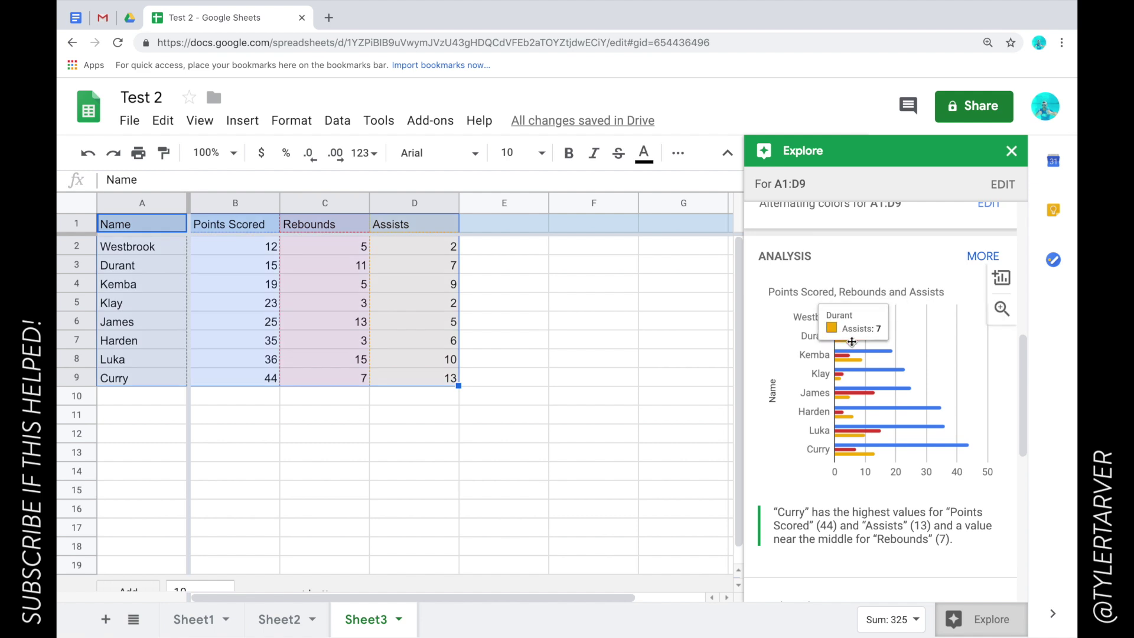
pyautogui.scroll(-1, 888, 416)
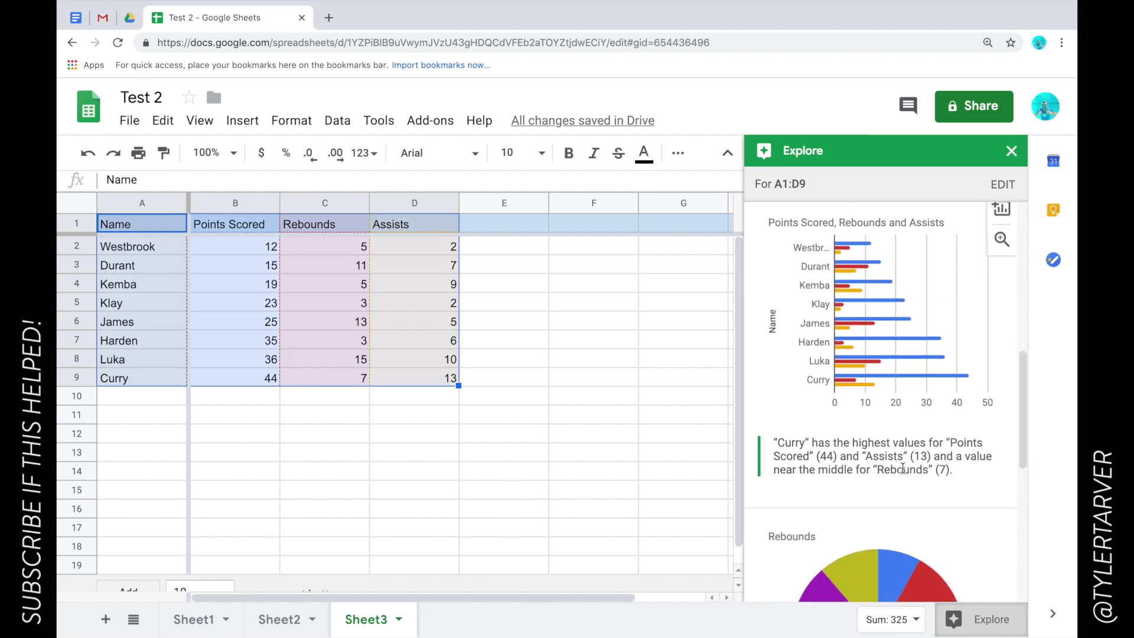
pyautogui.scroll(1, 869, 320)
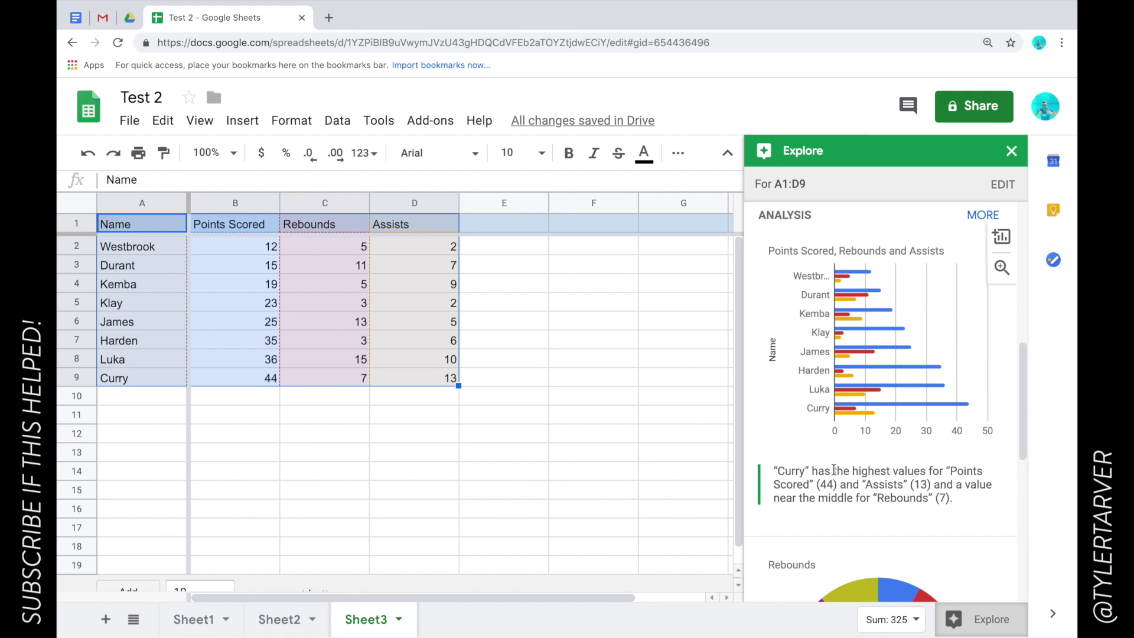
pyautogui.scroll(-1, 910, 489)
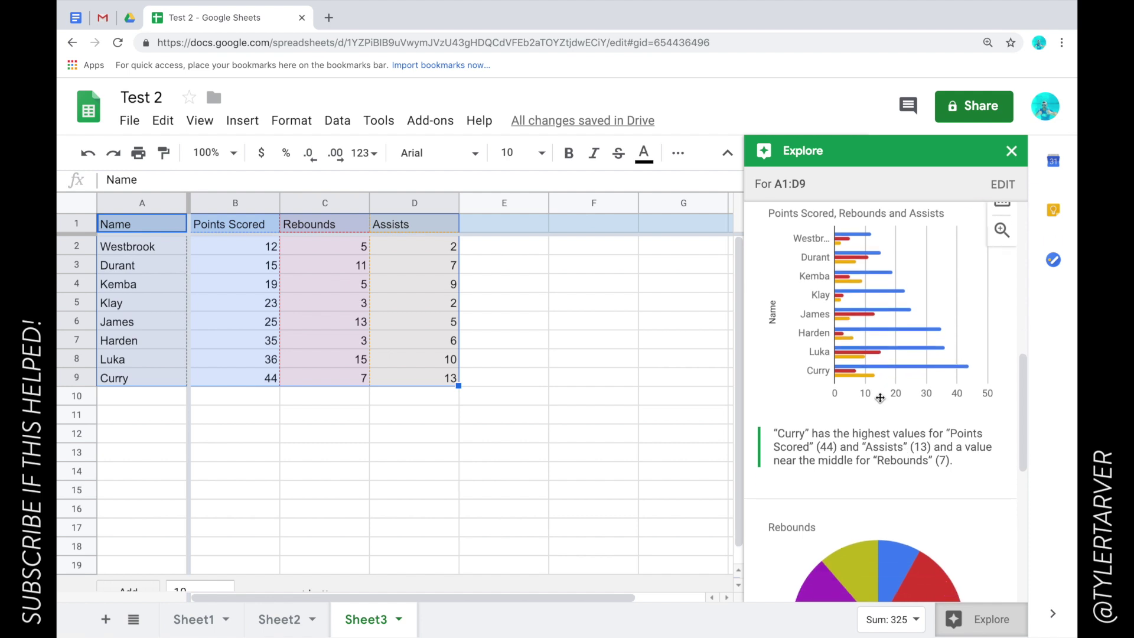
pyautogui.scroll(-5, 884, 372)
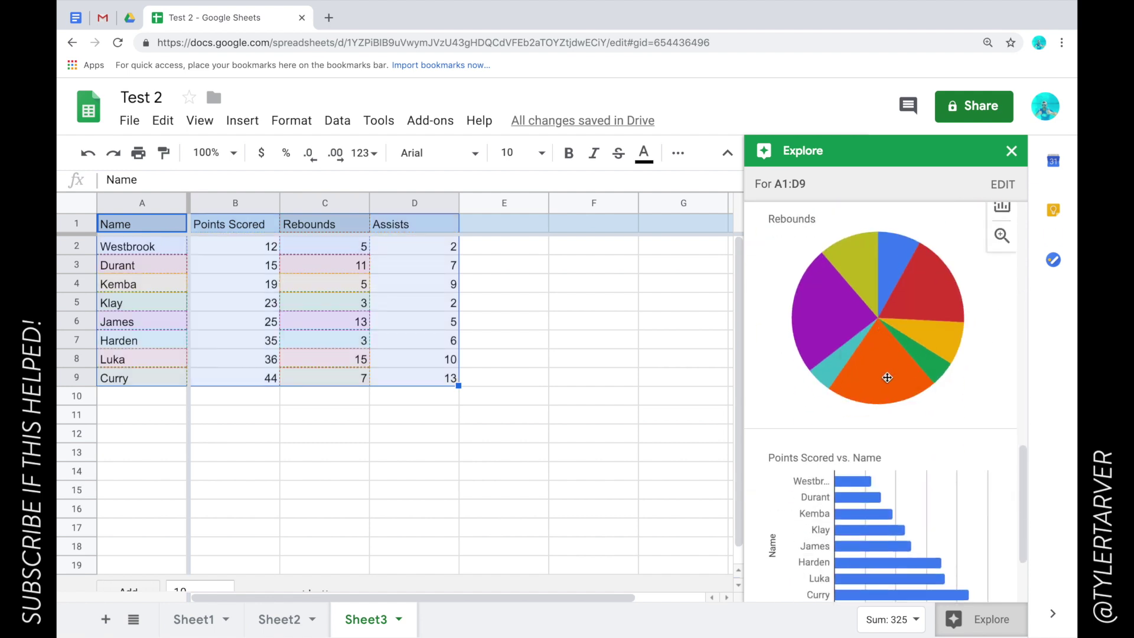
# - Review Explore's suggested bar chart and Rebounds pie chart, then close the panel
pyautogui.moveTo(805, 319)
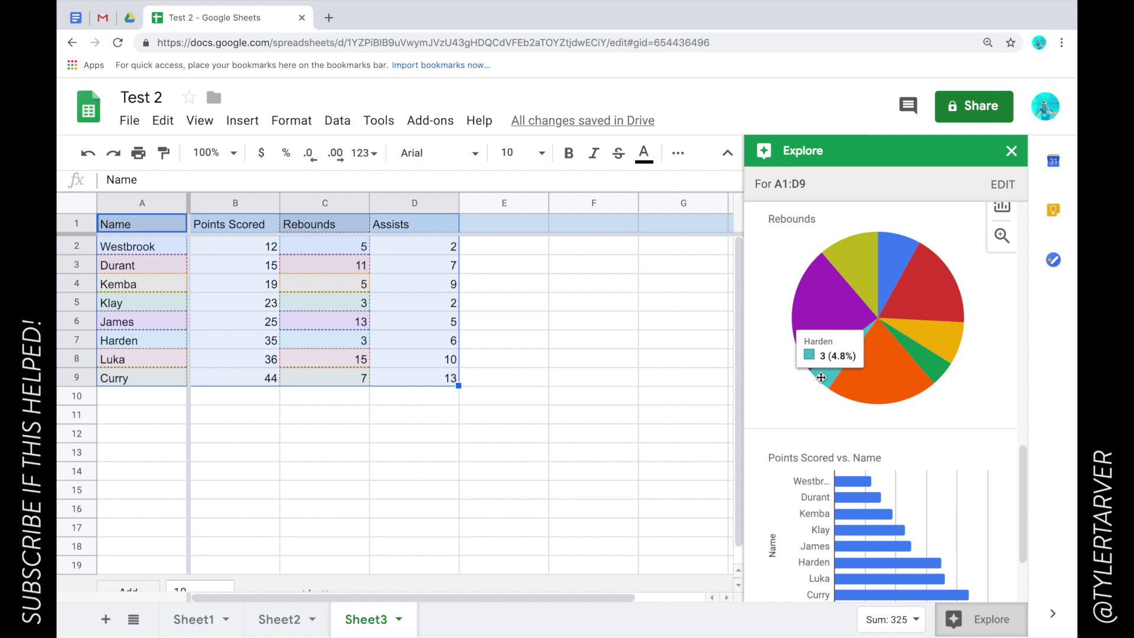
pyautogui.scroll(-2, 821, 377)
pyautogui.scroll(2, 874, 402)
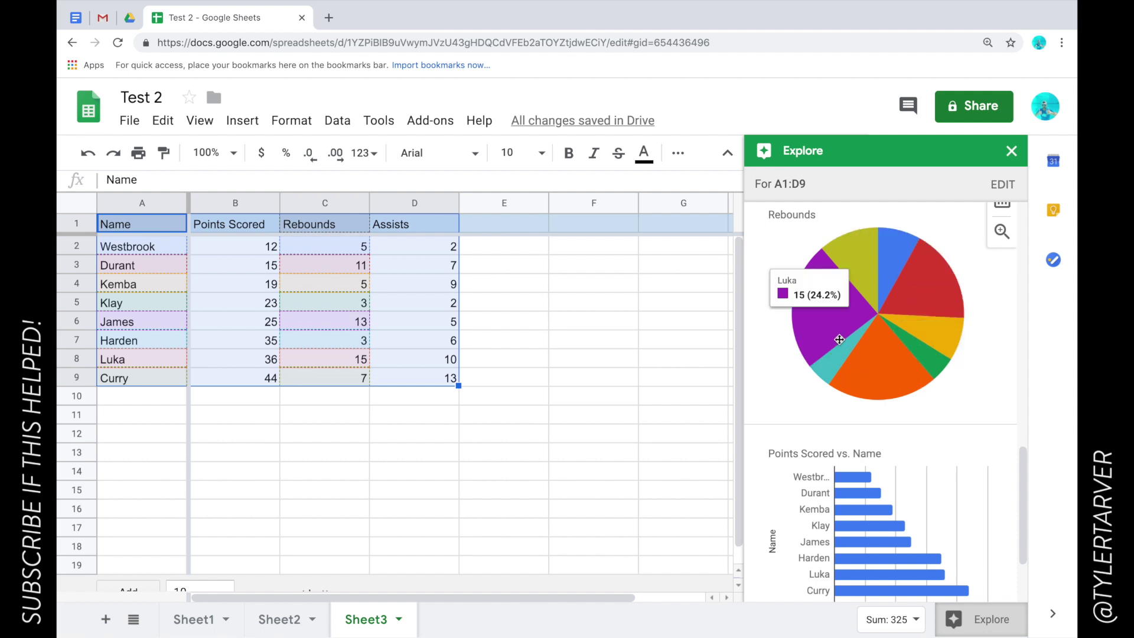
pyautogui.scroll(-1, 891, 417)
pyautogui.scroll(1, 891, 417)
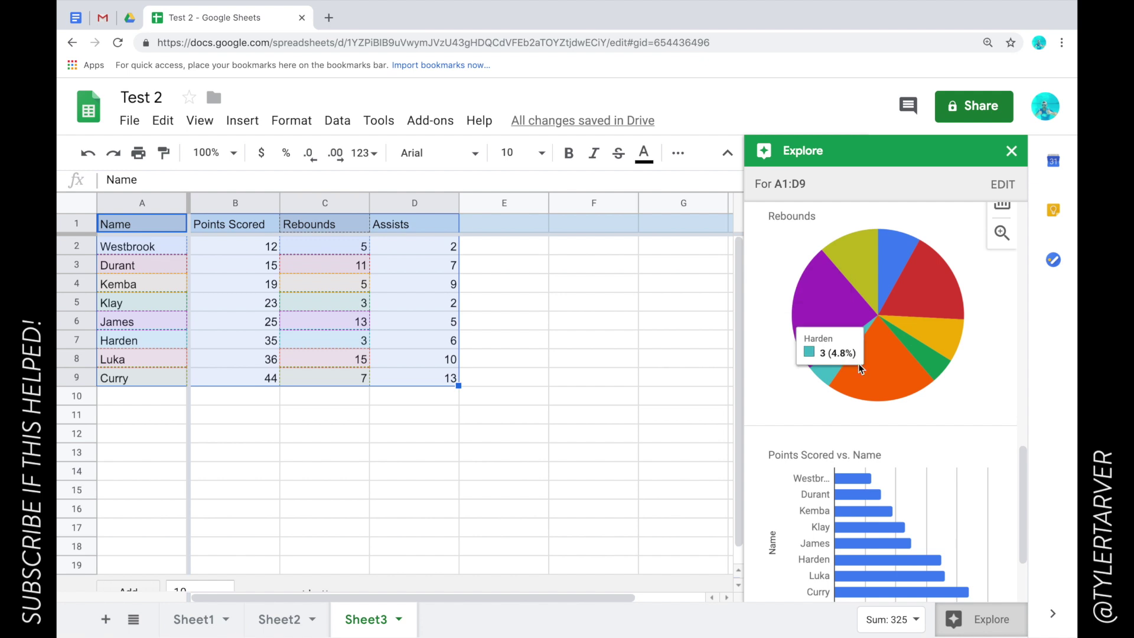
pyautogui.scroll(-1, 896, 468)
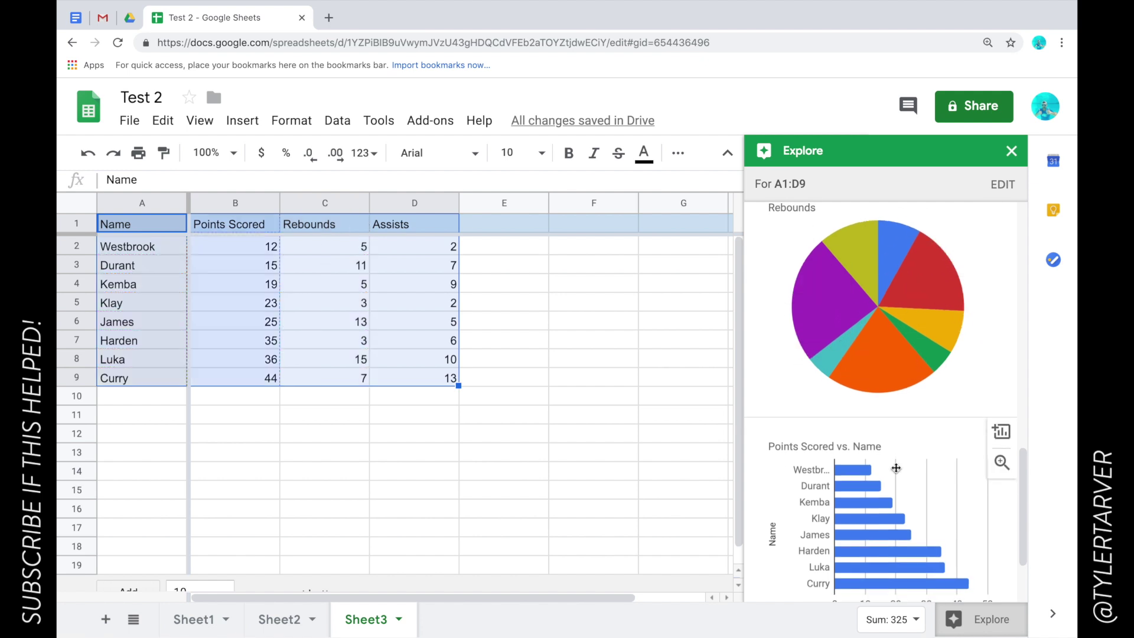
pyautogui.scroll(-2, 896, 467)
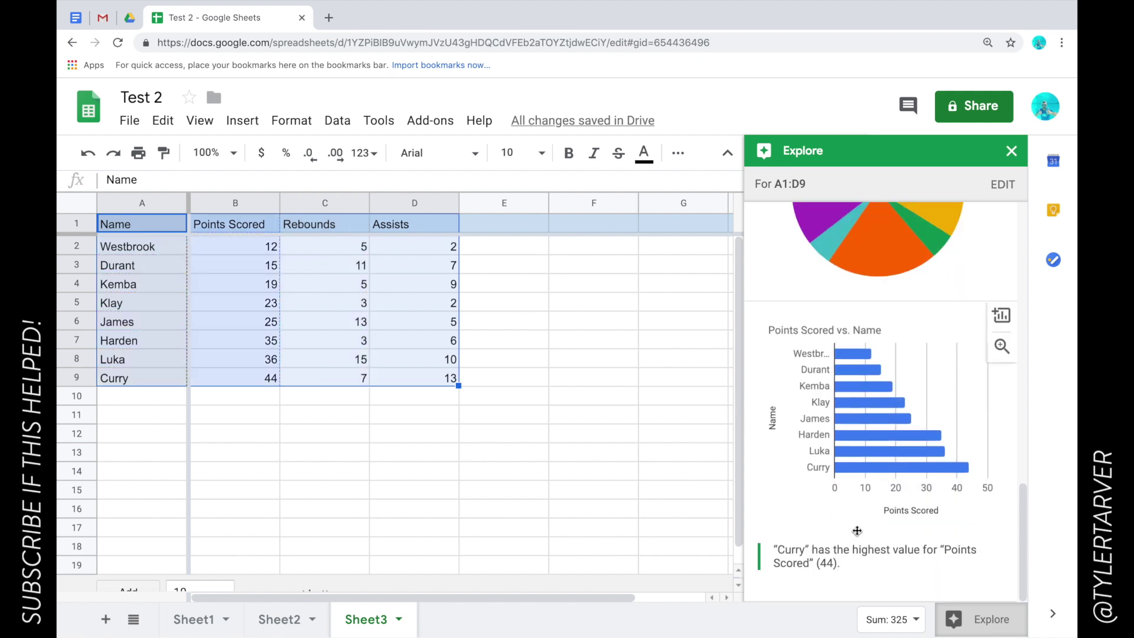
pyautogui.scroll(10, 856, 528)
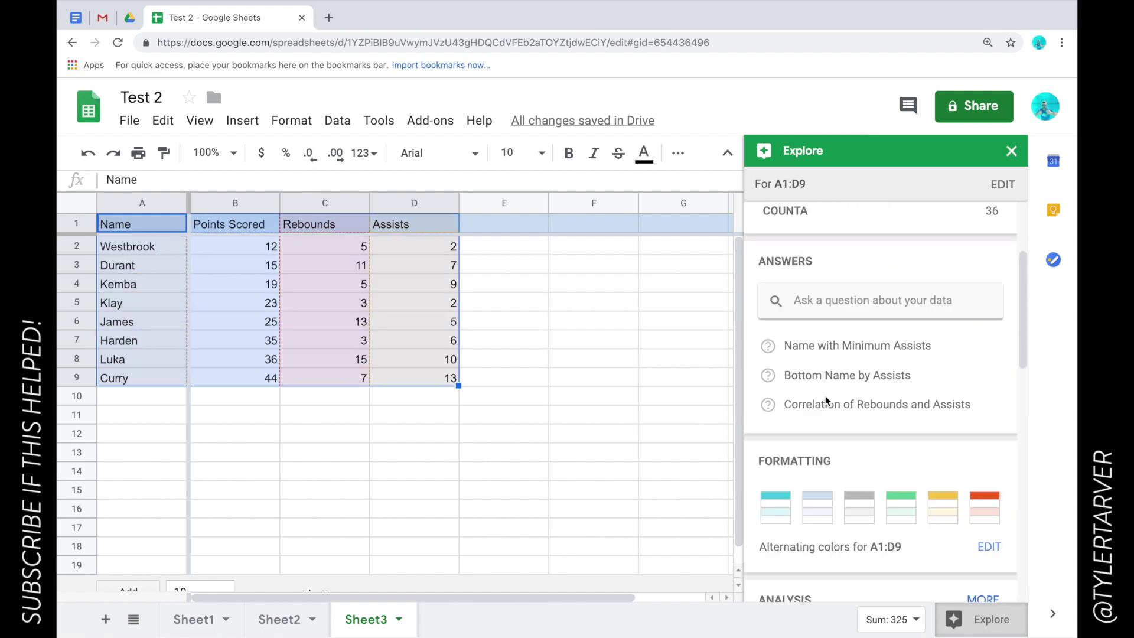
pyautogui.click(1012, 152)
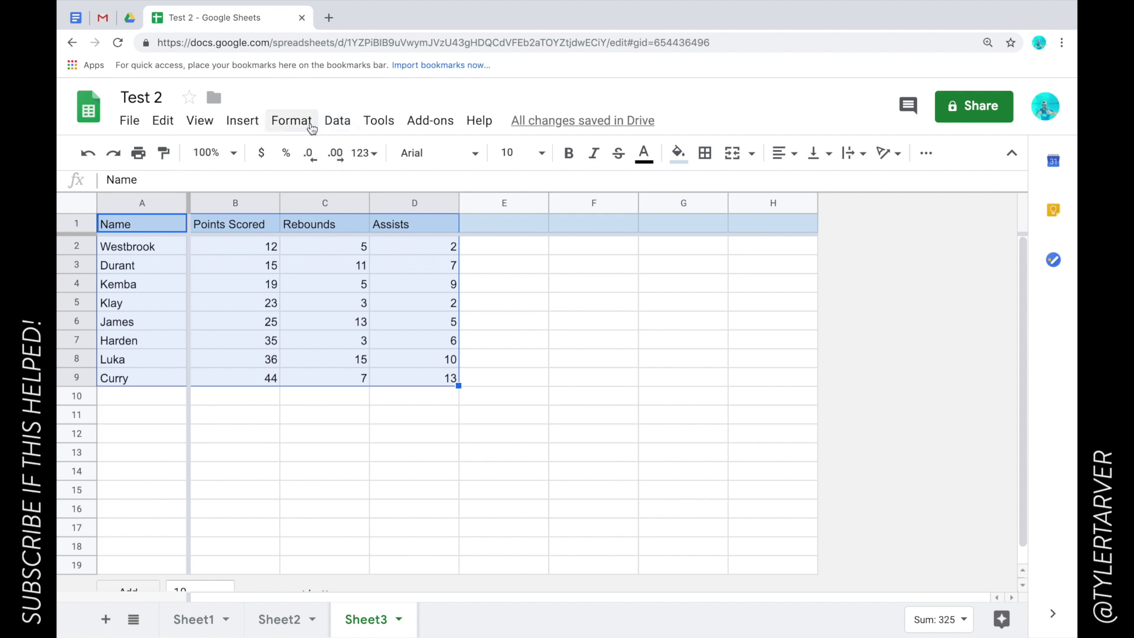
# - Insert a stacked column chart of A1:D9 from the Insert menu
pyautogui.click(348, 124)
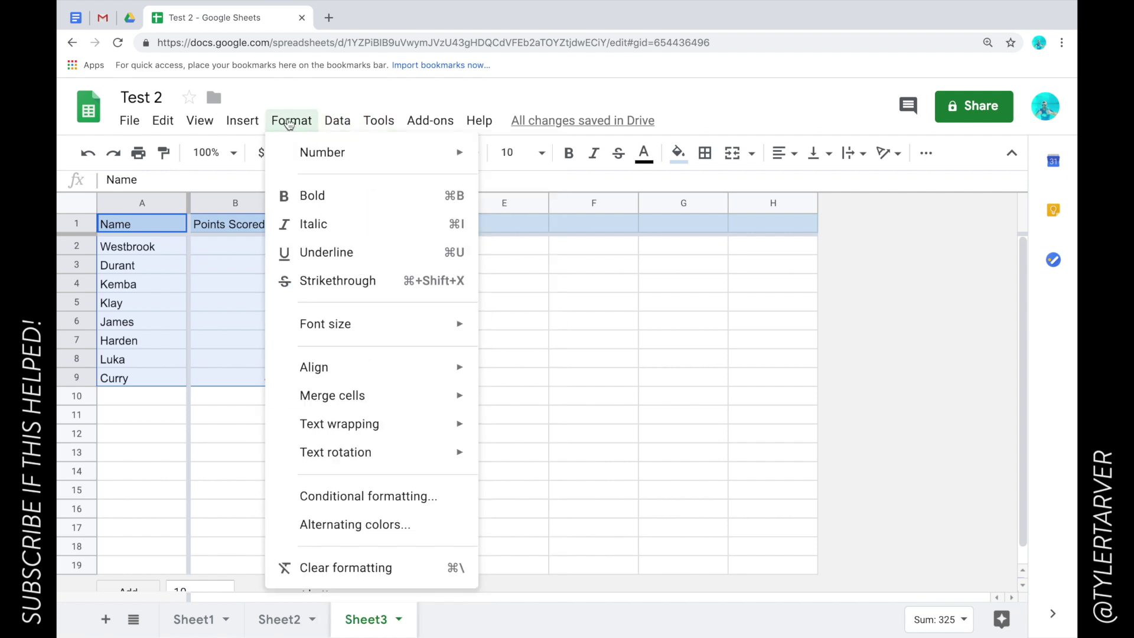
pyautogui.moveTo(247, 117)
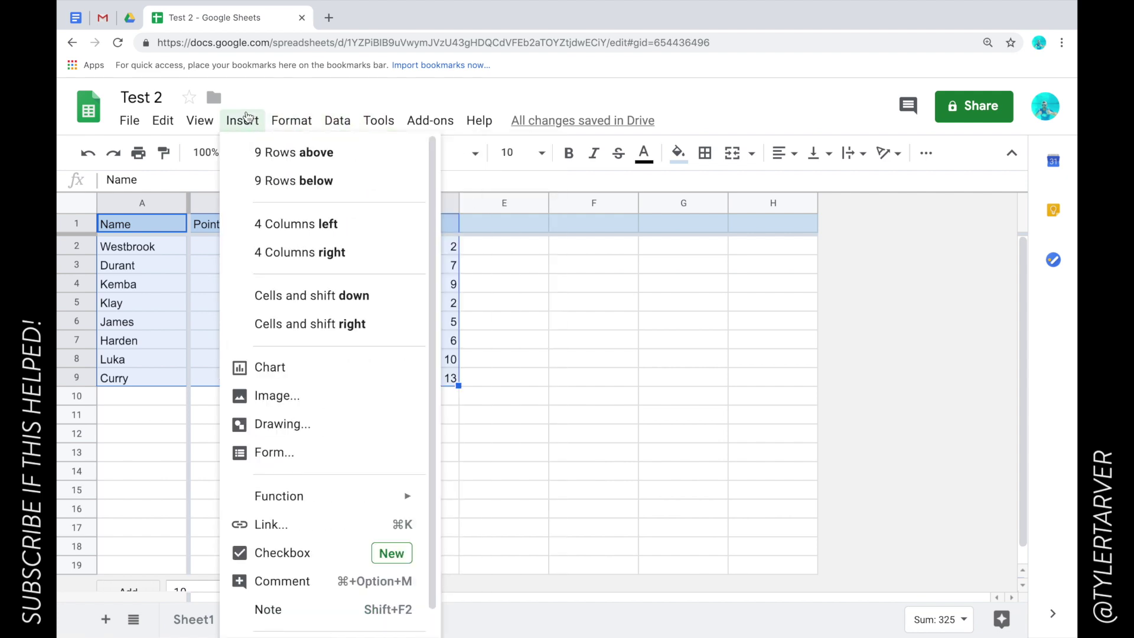
pyautogui.click(317, 365)
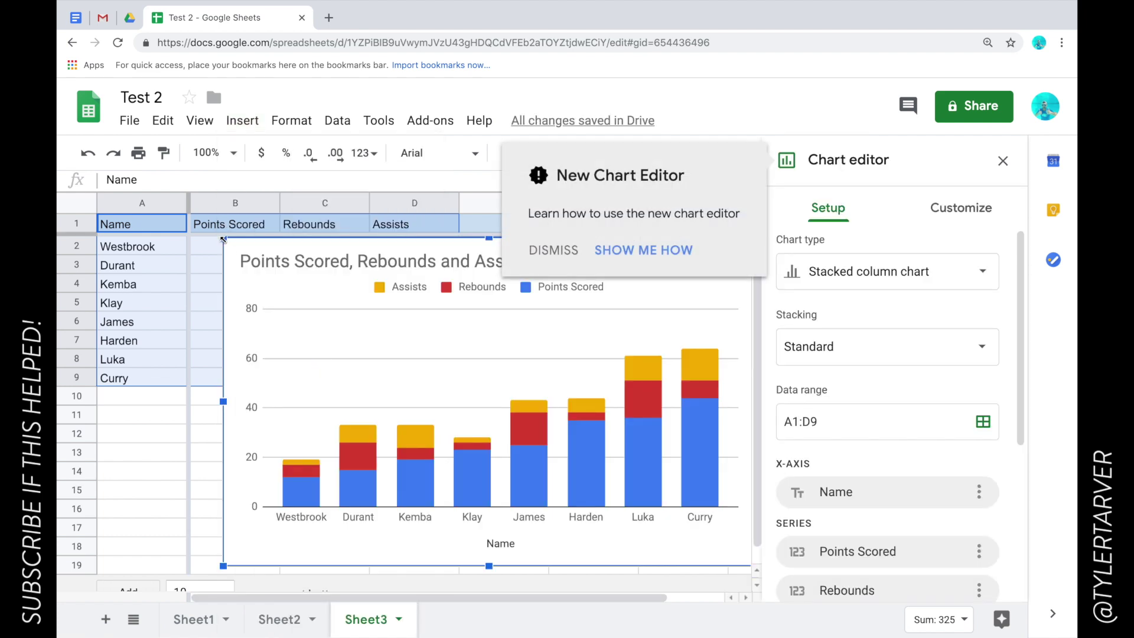
# - Shrink the stacked column chart and move it to the right of the Assists column
pyautogui.moveTo(223, 236); pyautogui.dragTo(470, 384)
pyautogui.moveTo(565, 468); pyautogui.dragTo(568, 335)
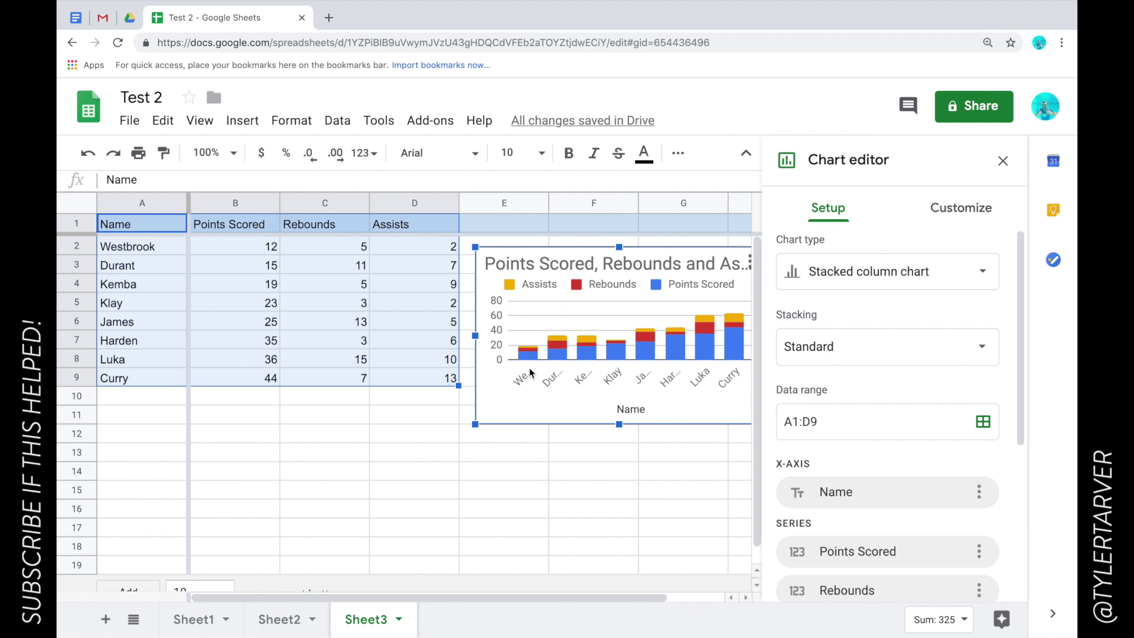
pyautogui.moveTo(526, 357)
pyautogui.scroll(-5, 844, 335)
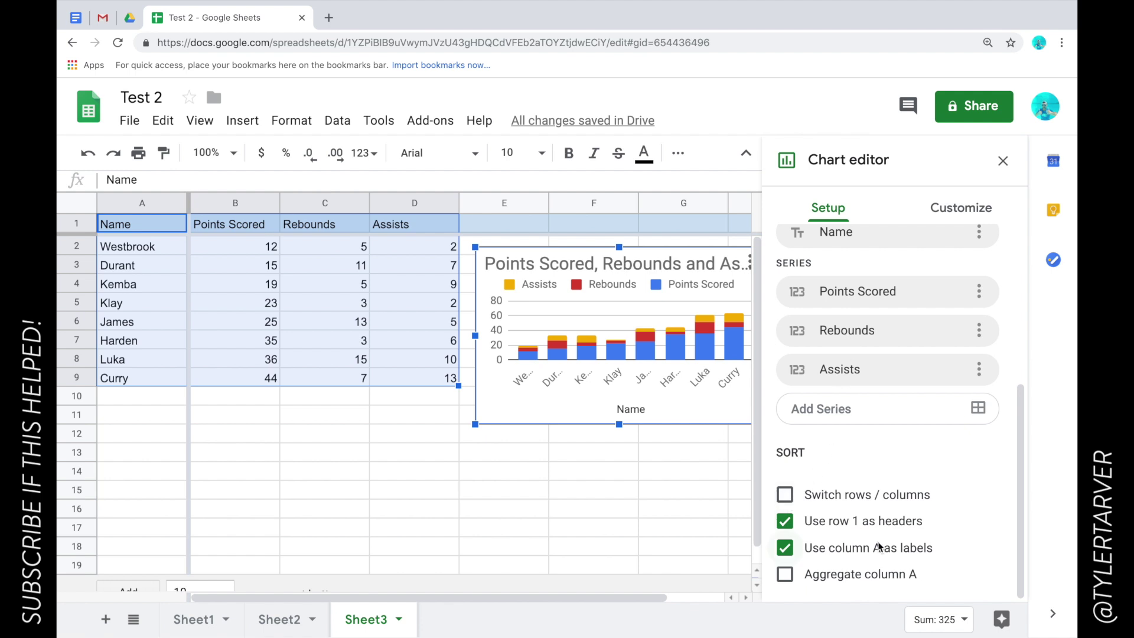
pyautogui.scroll(5, 939, 415)
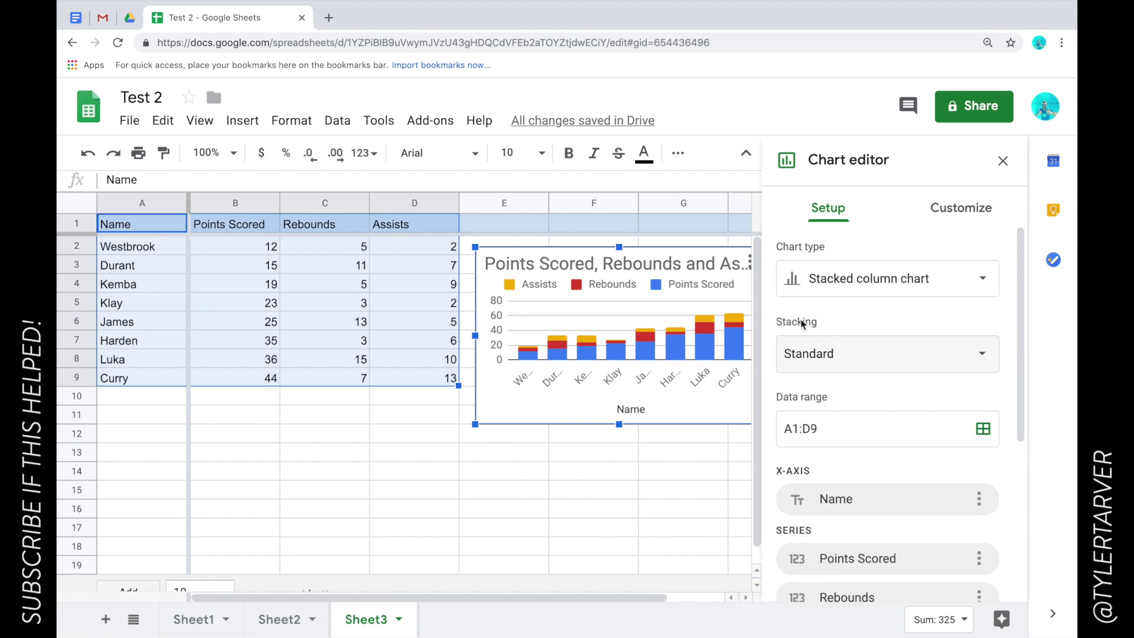
# - Change the all-stats chart type to a horizontal bar chart
pyautogui.click(901, 287)
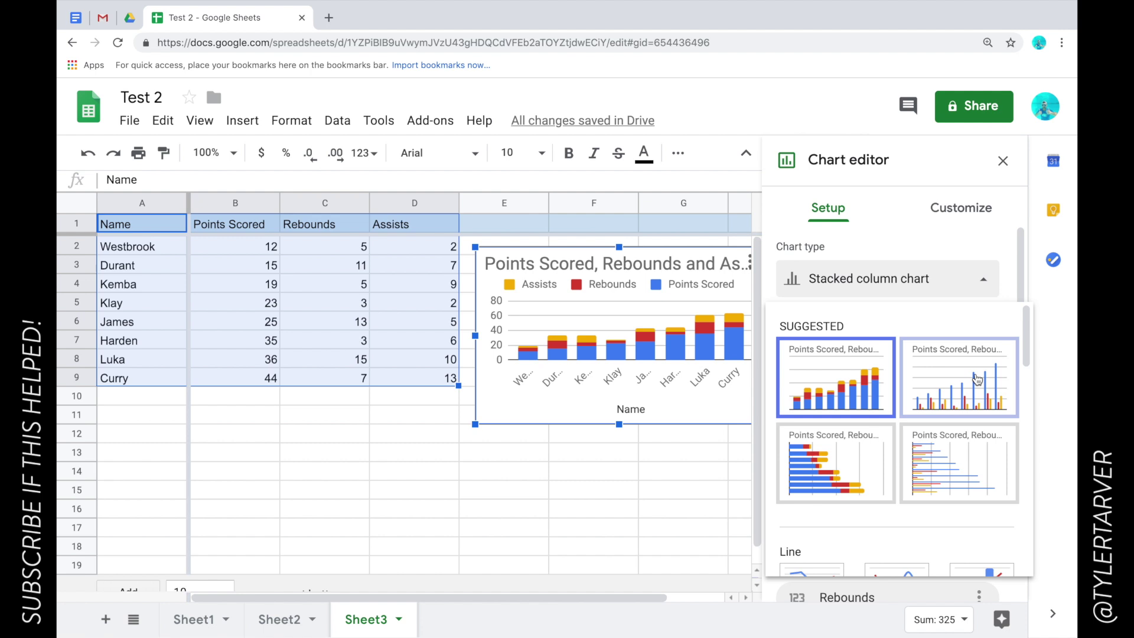
pyautogui.scroll(-2, 932, 473)
pyautogui.scroll(-2, 932, 472)
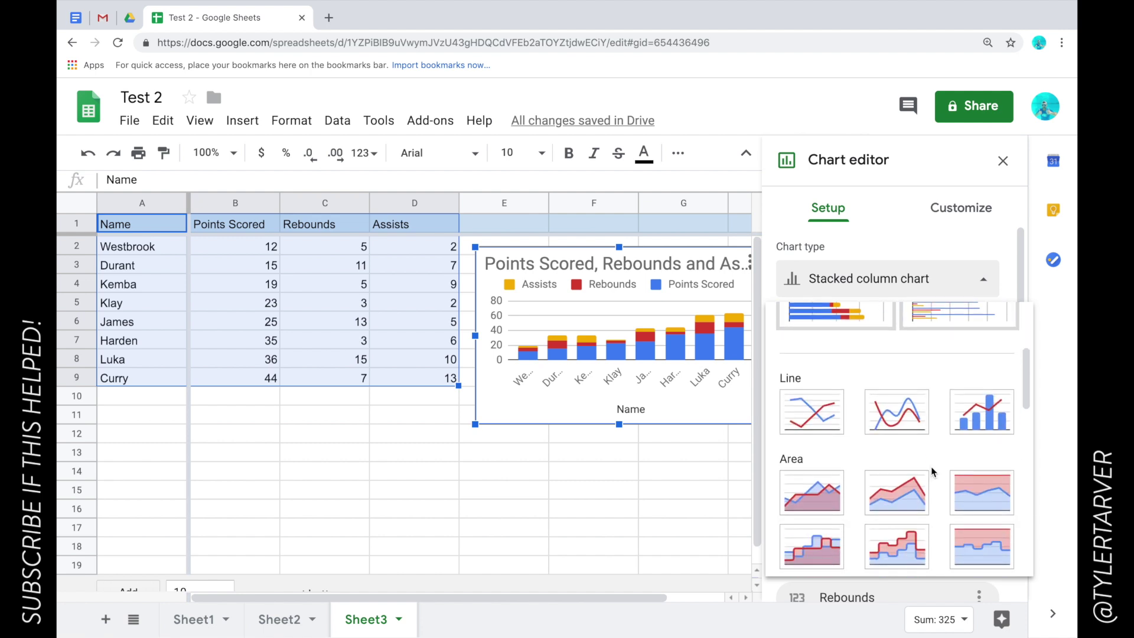
pyautogui.scroll(-1, 973, 438)
pyautogui.scroll(-3, 973, 438)
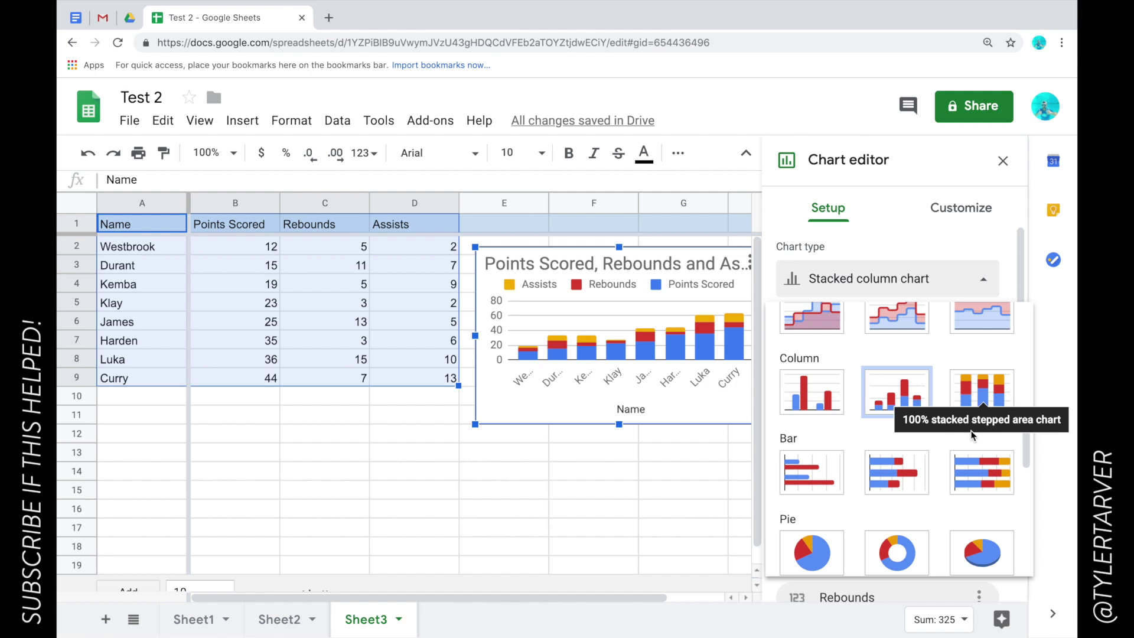
pyautogui.scroll(5, 966, 401)
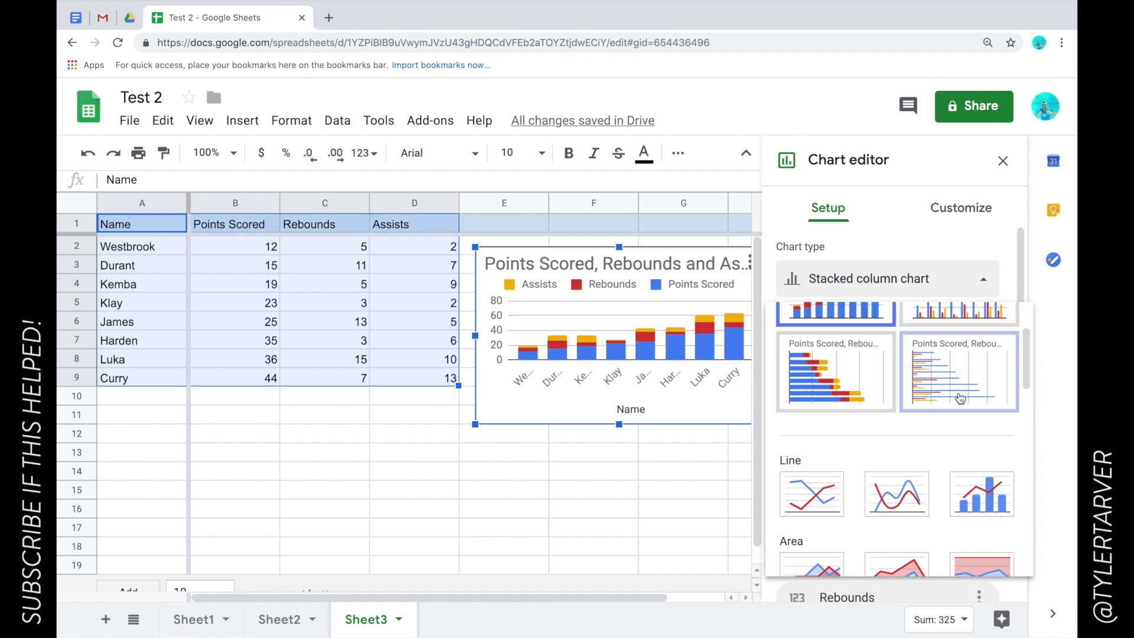
pyautogui.click(938, 384)
# - Nudge the bar chart slightly down and right, then select names and points in A1:B9
pyautogui.click(553, 463)
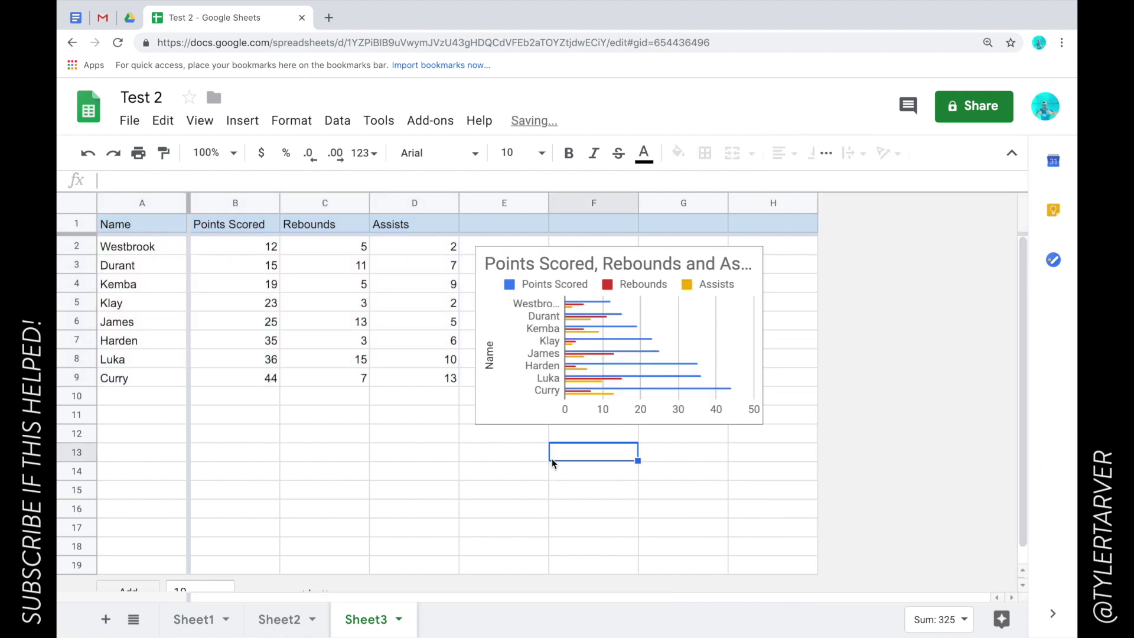
pyautogui.click(552, 348)
pyautogui.moveTo(552, 348)
pyautogui.mouseDown()
pyautogui.moveTo(541, 509)
pyautogui.moveTo(396, 507)
pyautogui.moveTo(578, 366)
pyautogui.moveTo(570, 348)
pyautogui.moveTo(572, 358)
pyautogui.mouseUp()
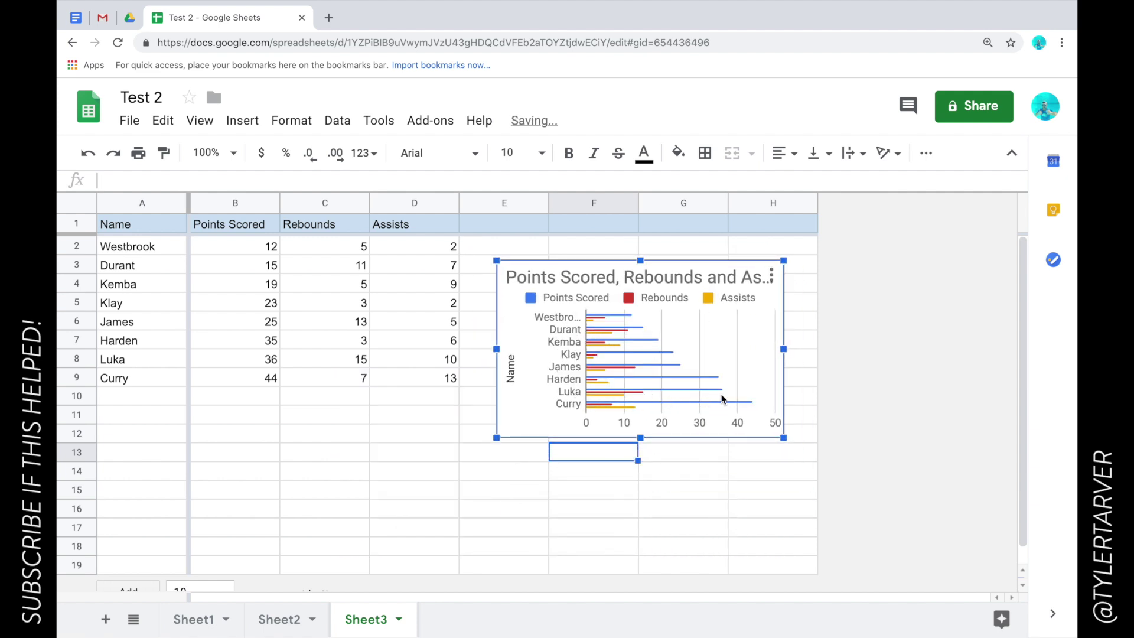
pyautogui.moveTo(729, 407)
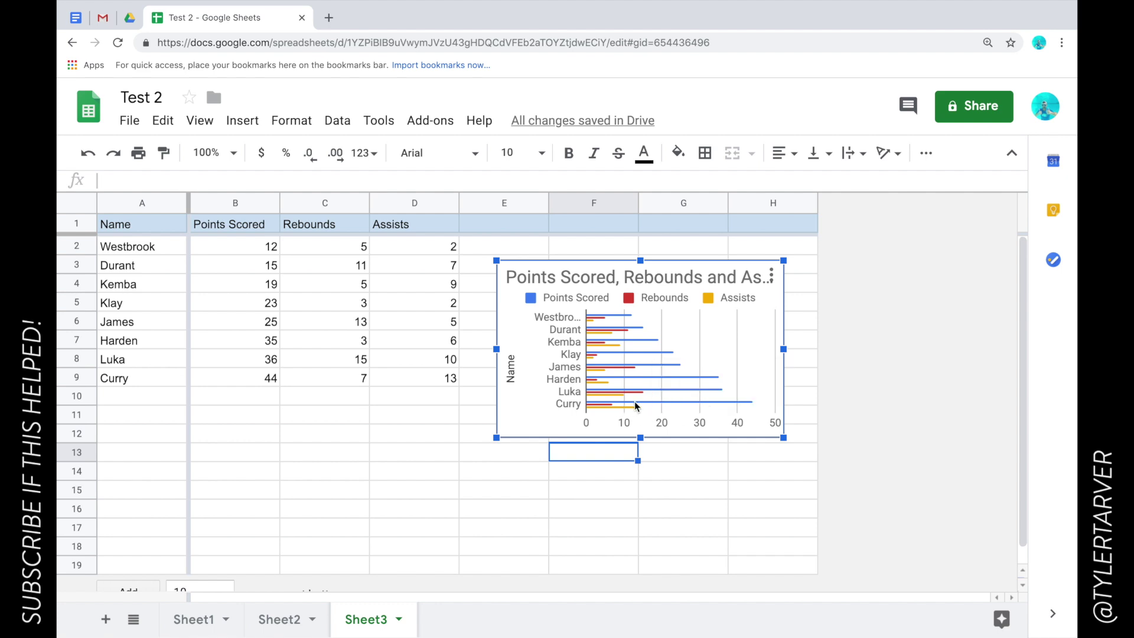
pyautogui.moveTo(630, 394)
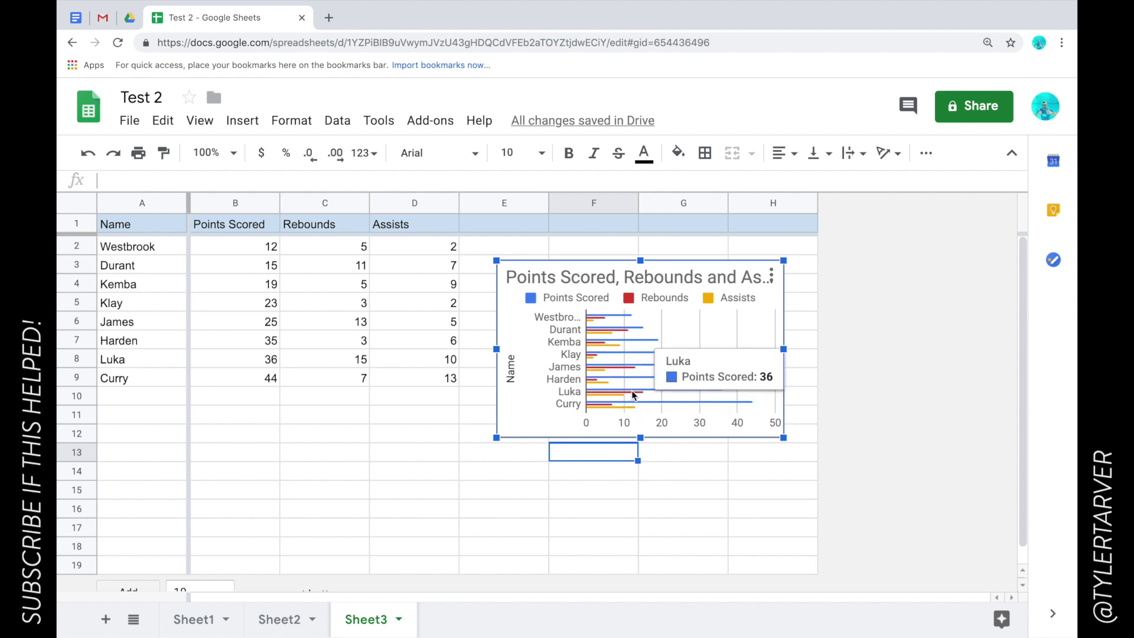
pyautogui.press('Escape')
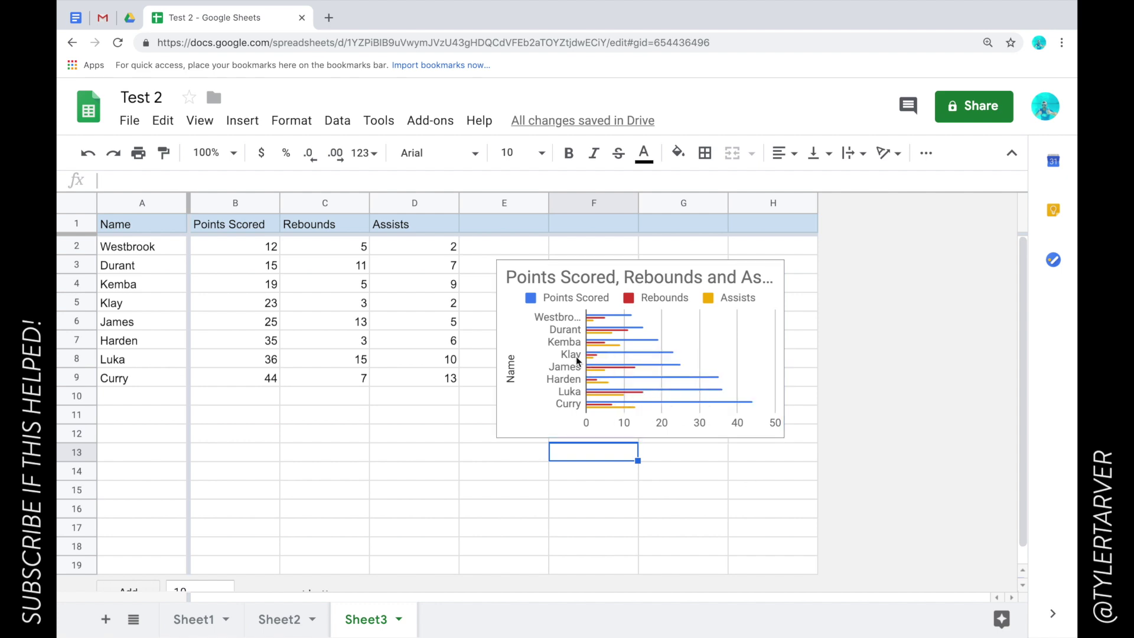
pyautogui.click(571, 363)
pyautogui.click(430, 436)
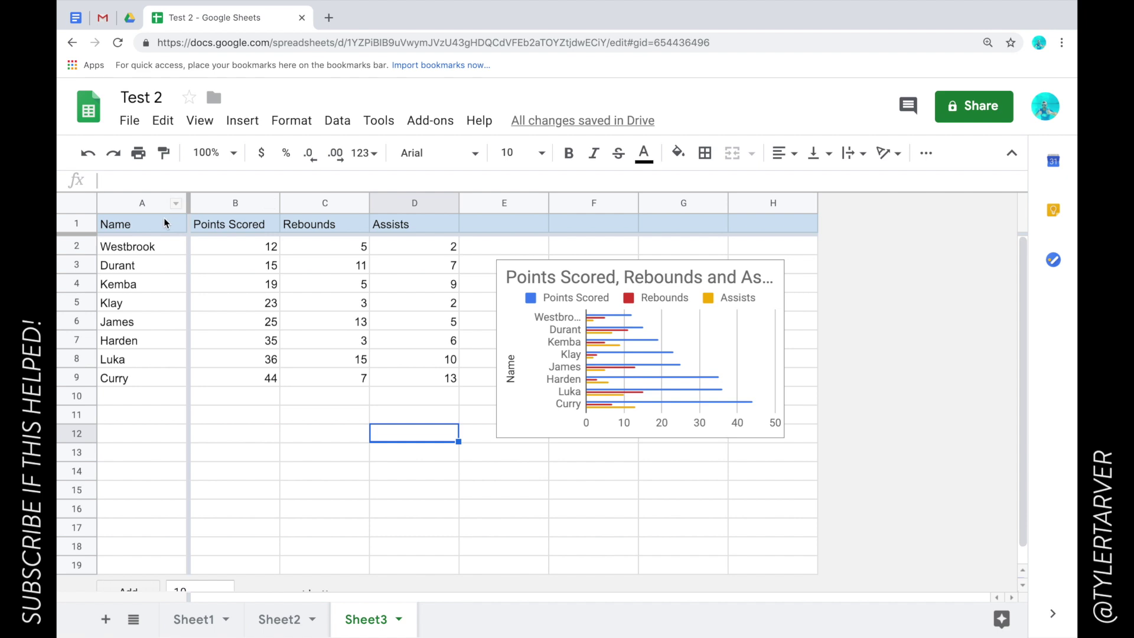
pyautogui.moveTo(164, 223); pyautogui.dragTo(269, 378)
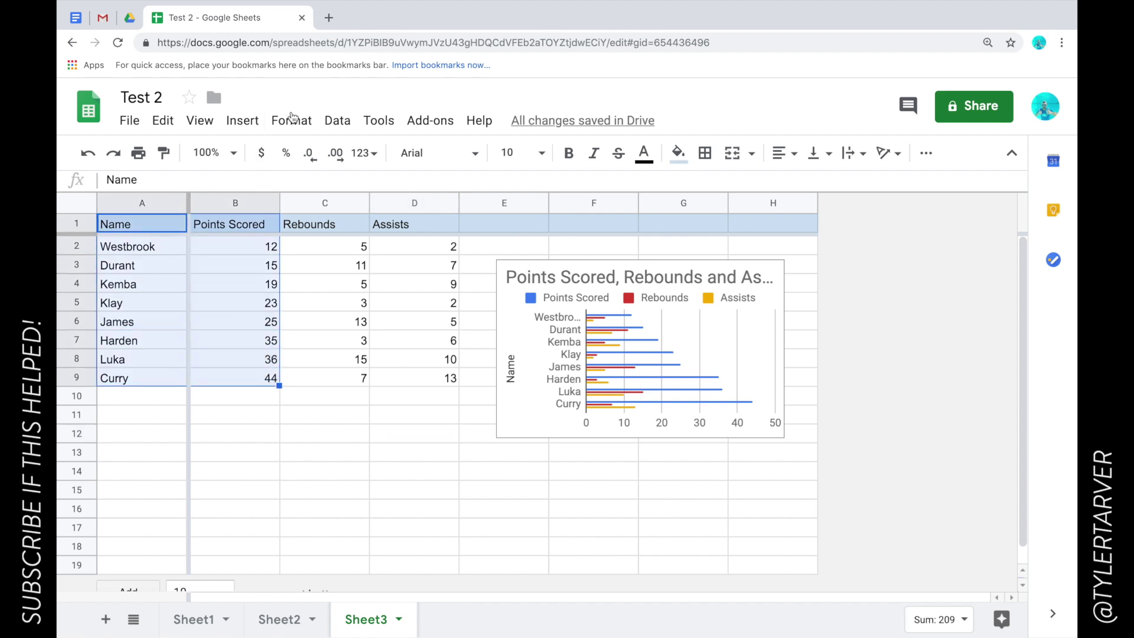
# - Insert a Points Scored vs. Name column chart from A1:B9, shrink it and place it below the table
pyautogui.click(204, 121)
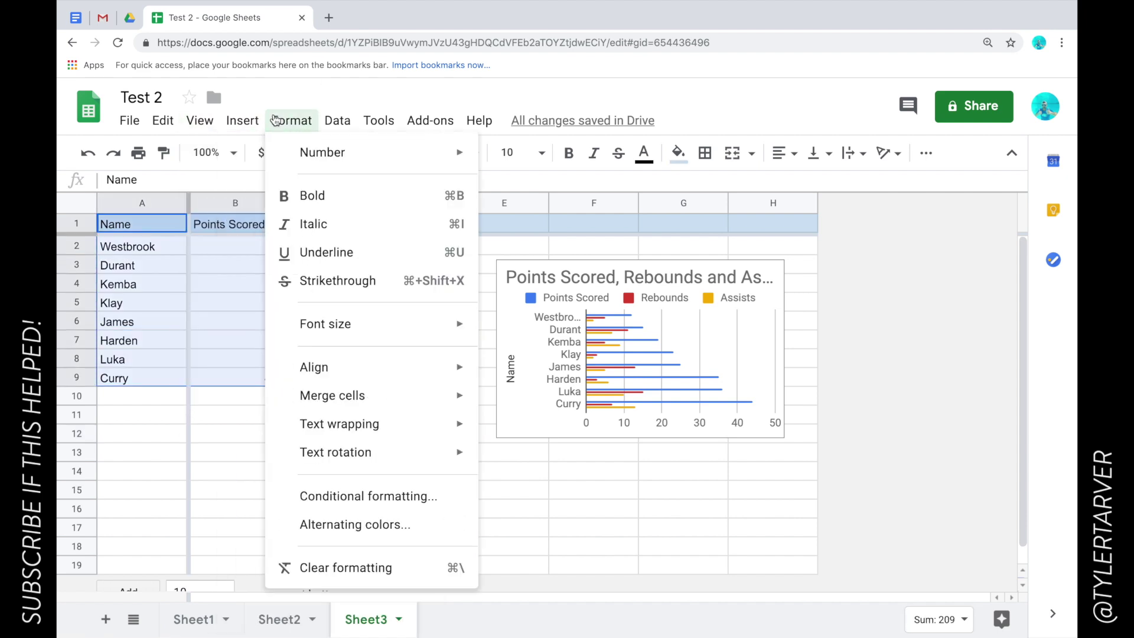
pyautogui.moveTo(242, 120)
pyautogui.click(317, 372)
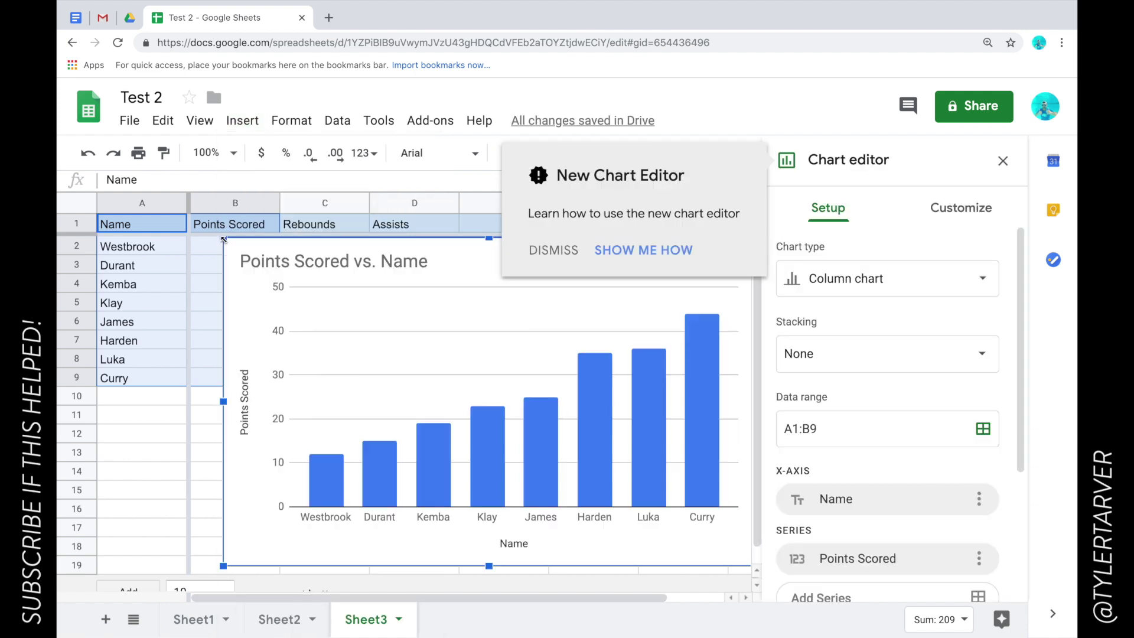
pyautogui.moveTo(223, 239); pyautogui.dragTo(501, 410)
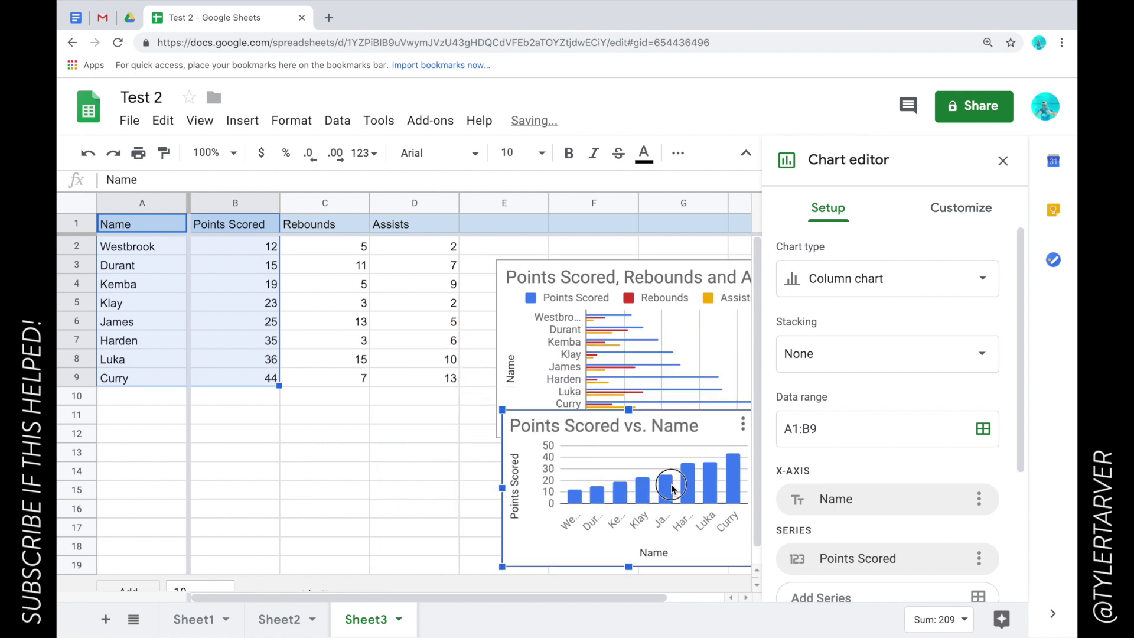
pyautogui.moveTo(672, 489); pyautogui.dragTo(384, 473)
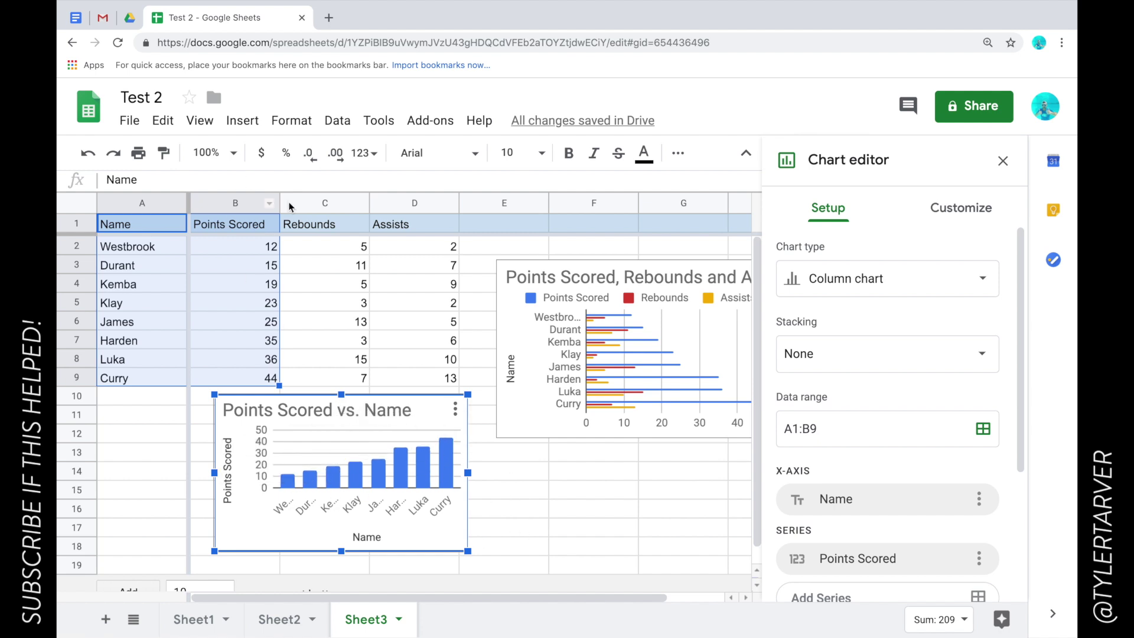
# - Look through the Points Scored chart's Customize and Setup options in the chart editor
pyautogui.scroll(-3, 929, 407)
pyautogui.scroll(3, 930, 412)
pyautogui.click(938, 208)
pyautogui.click(826, 208)
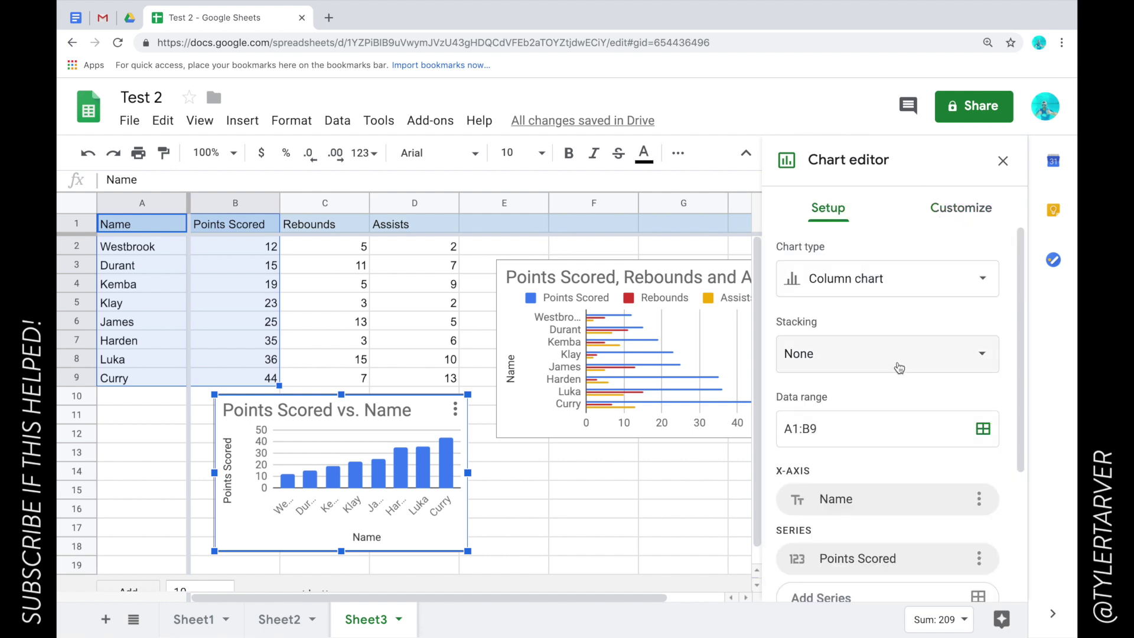
pyautogui.scroll(-2, 903, 369)
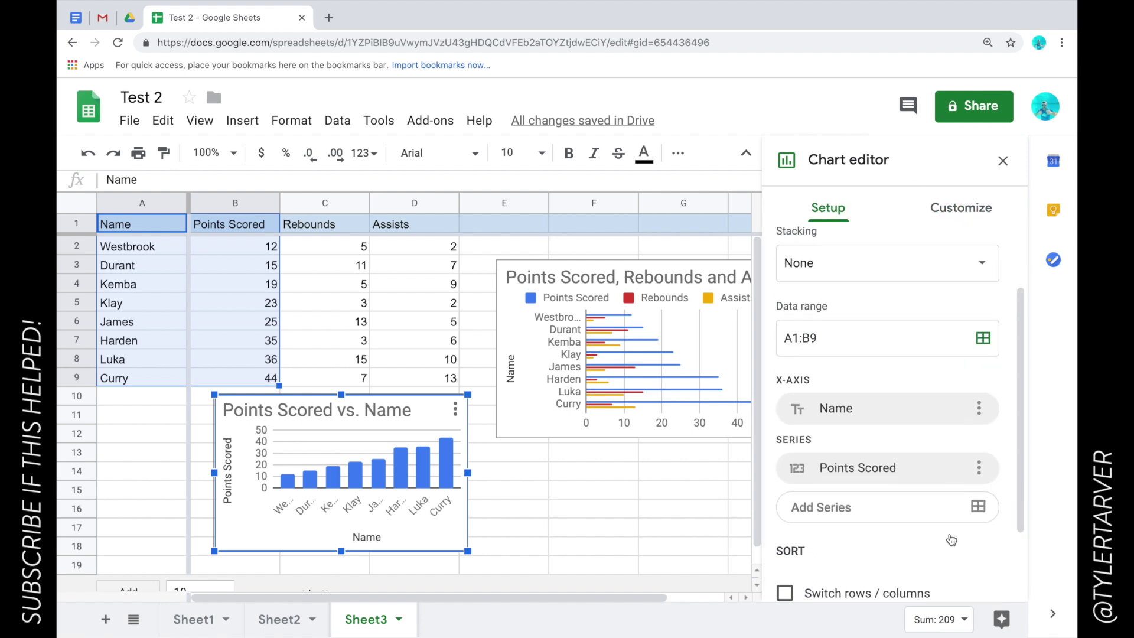
pyautogui.scroll(-2, 951, 540)
pyautogui.scroll(3, 951, 538)
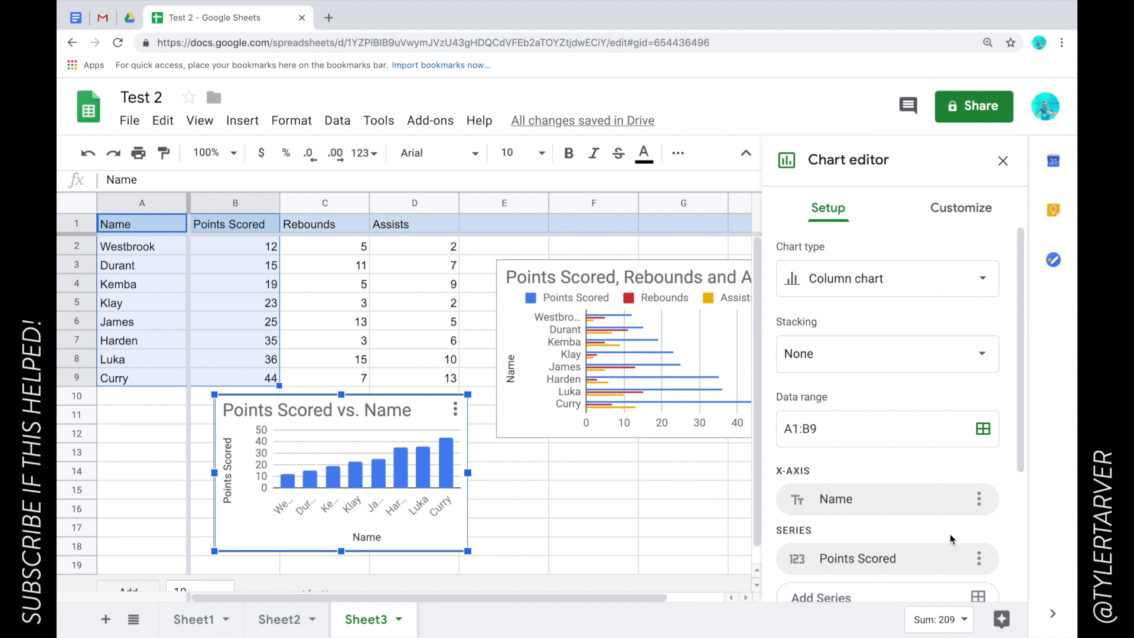